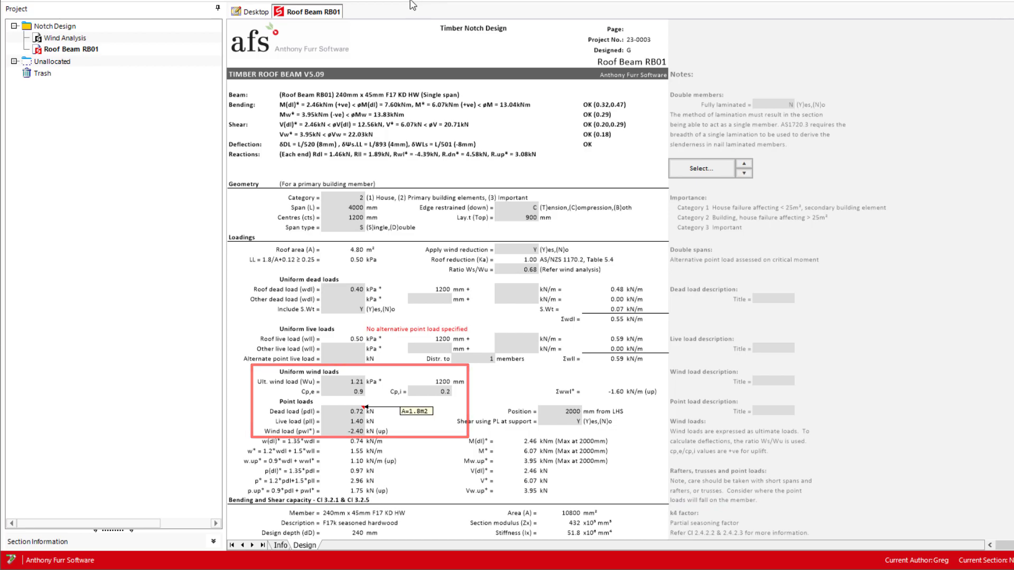
# Step: Start a new timber member design and name it 'Timber Notch'
pyautogui.click(604, 370)
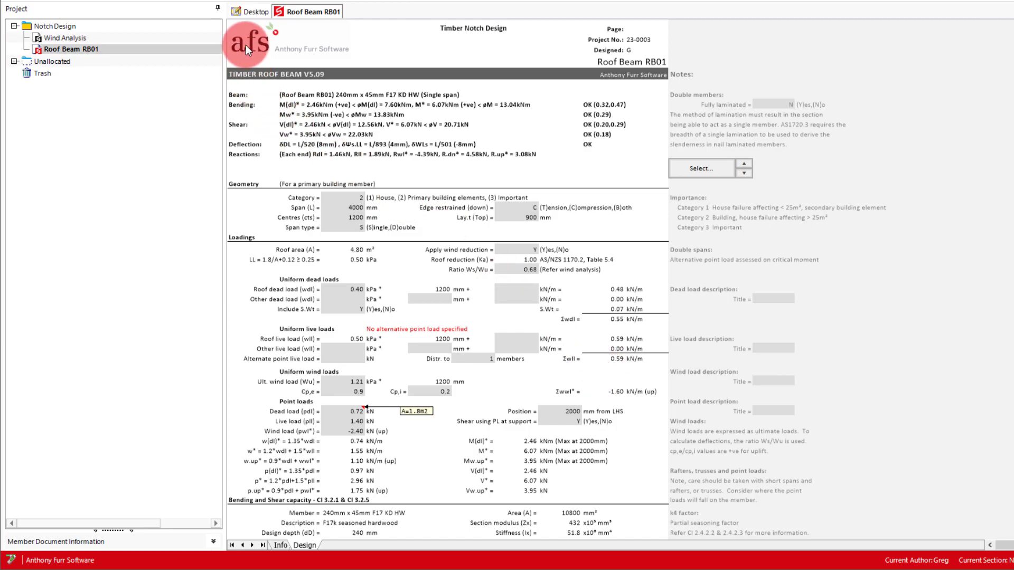
pyautogui.click(252, 9)
pyautogui.click(783, 109)
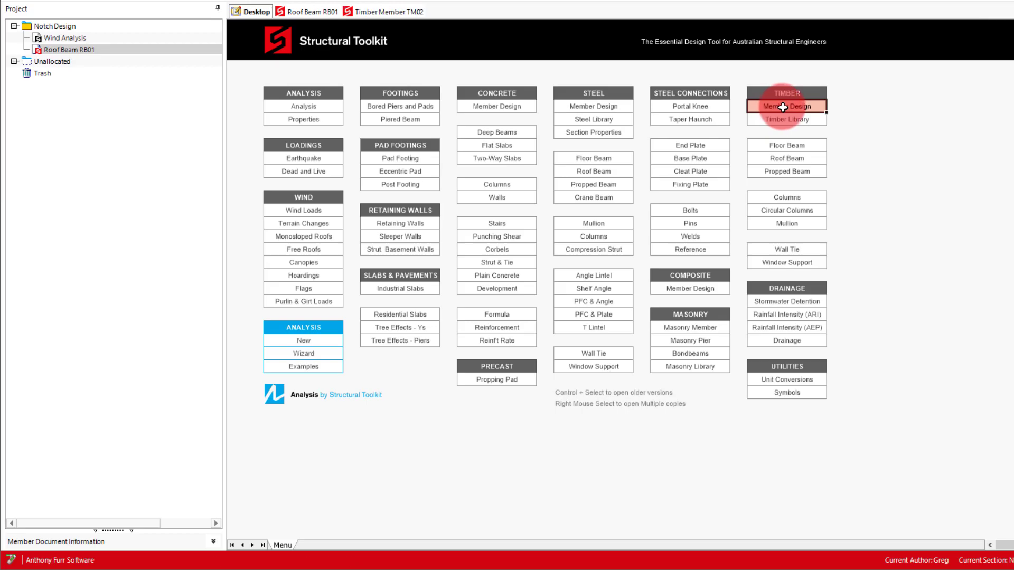
pyautogui.write('Timber Notch')
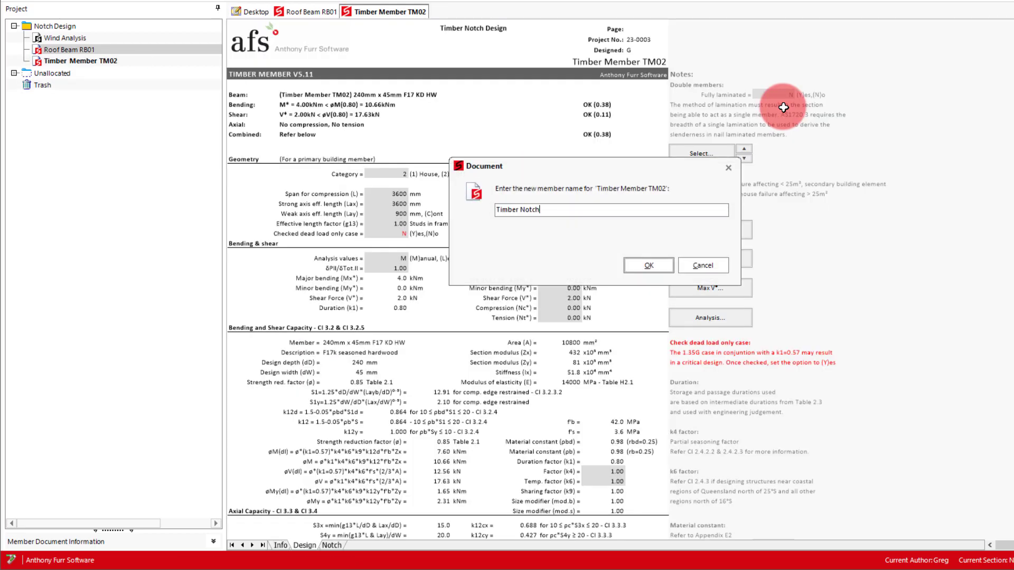
pyautogui.press('Return')
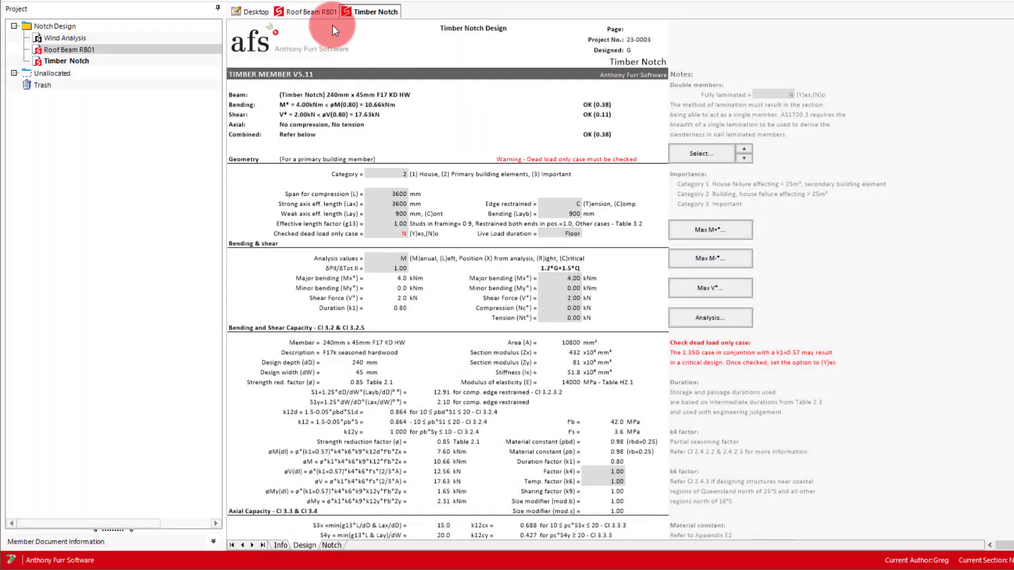
# Step: Check Roof Beam RB01's span, then set Timber Notch's strong-axis effective length Lax to 4000 mm
pyautogui.click(331, 10)
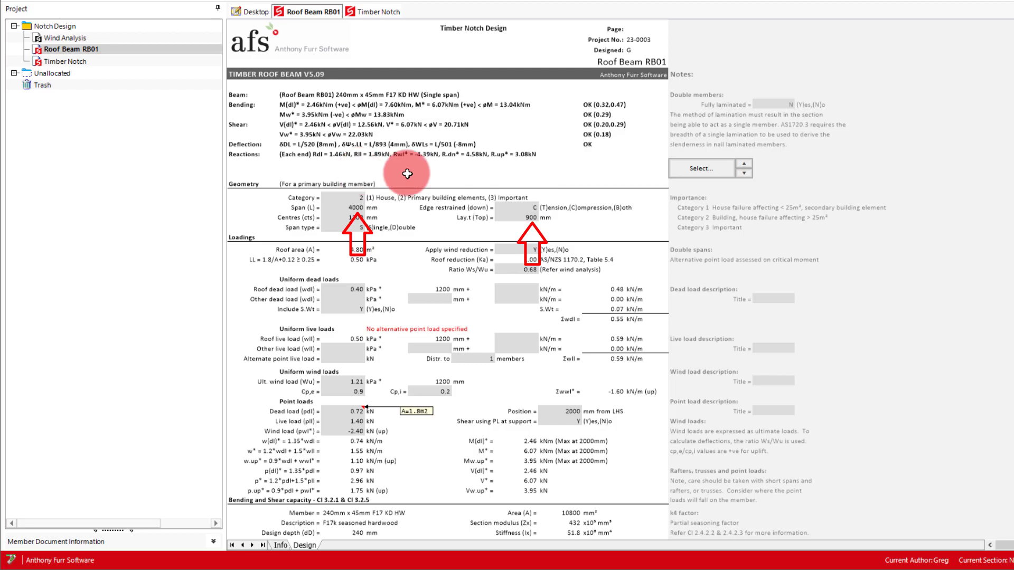
pyautogui.click(387, 10)
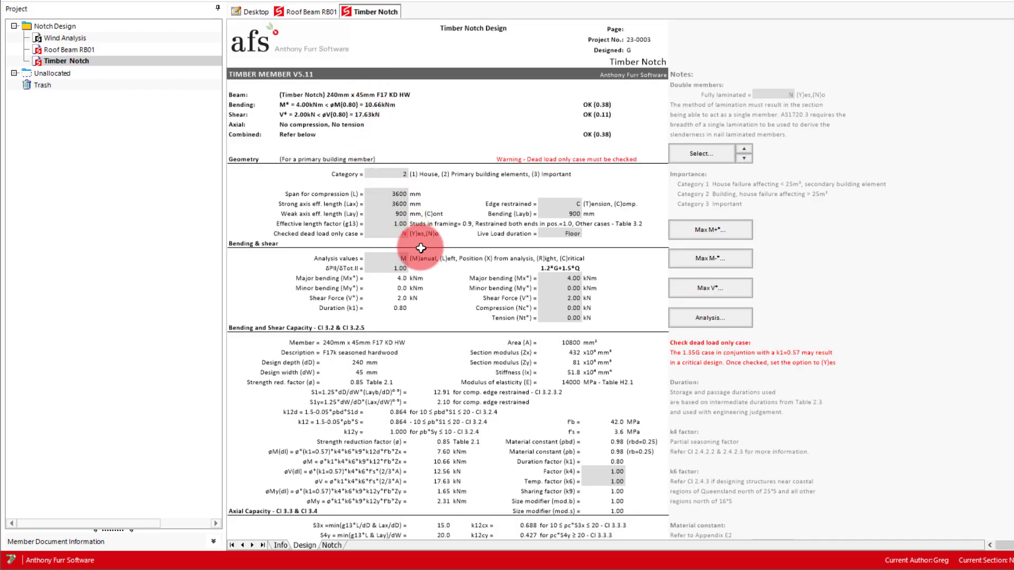
pyautogui.click(393, 205)
pyautogui.write('4000')
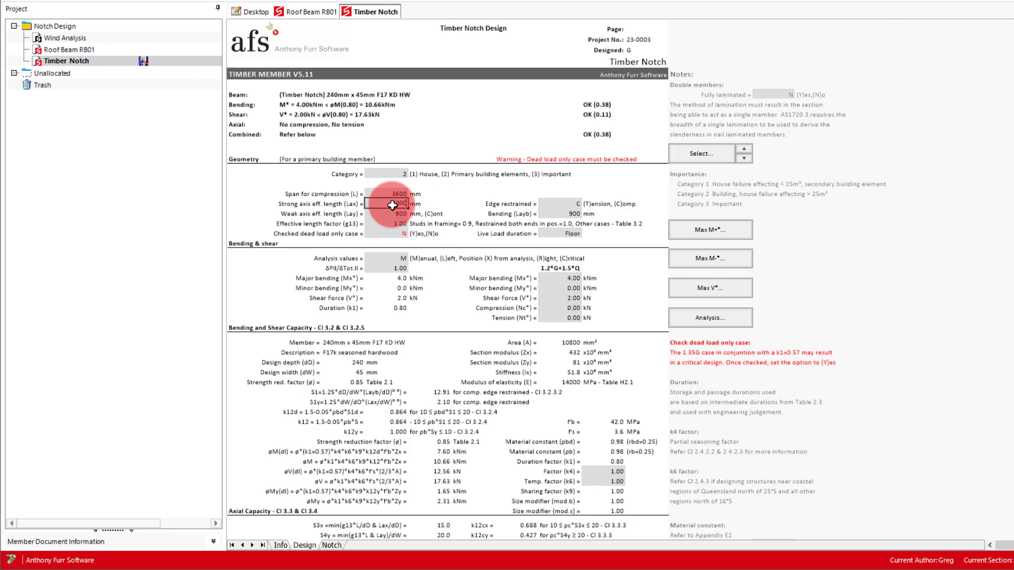
pyautogui.press('Return')
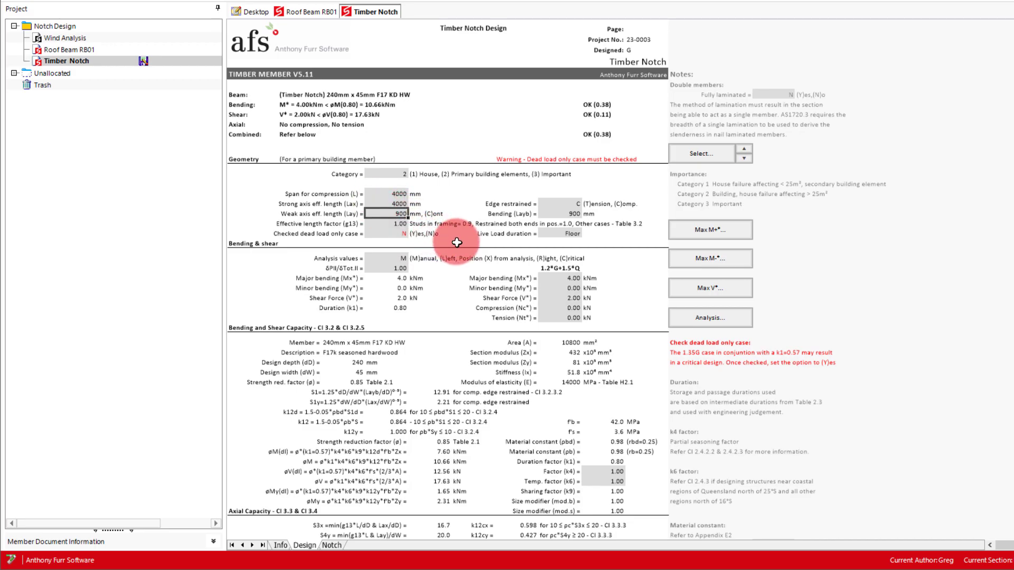
# Step: Set the live load duration to Wind and compare the result against Roof Beam RB01
pyautogui.click(577, 234)
pyautogui.click(586, 232)
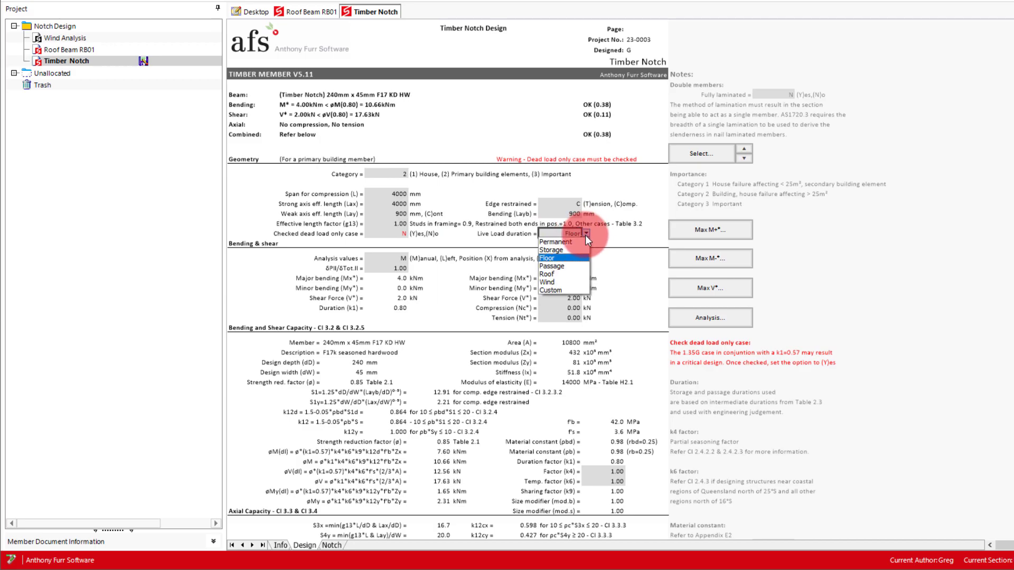
pyautogui.click(553, 282)
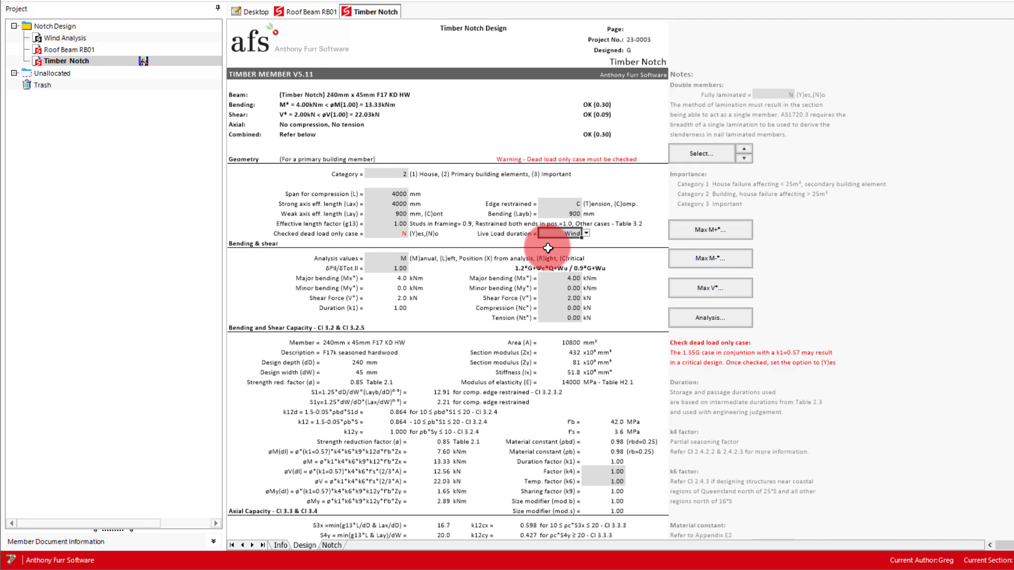
pyautogui.click(312, 11)
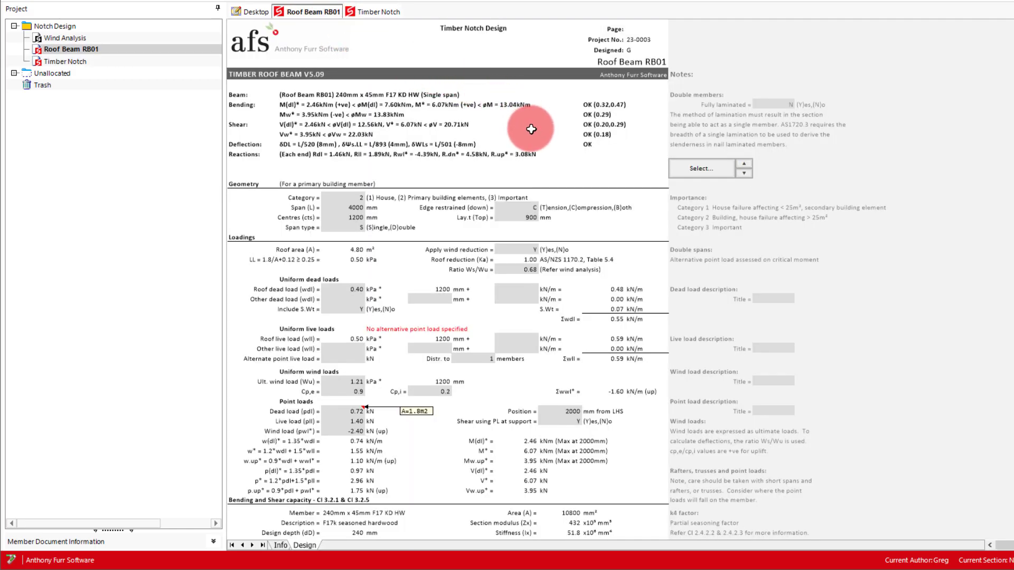
pyautogui.click(384, 11)
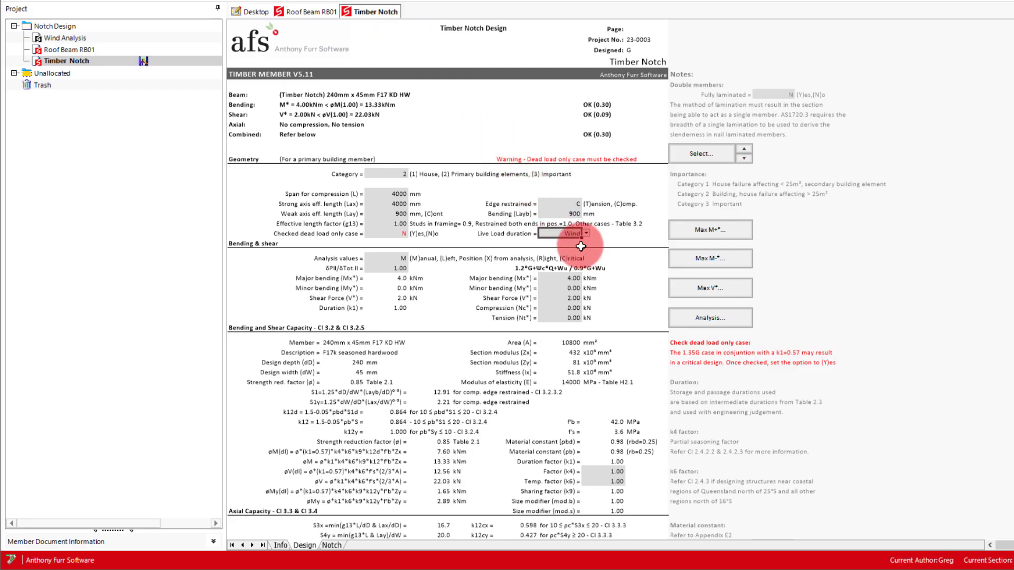
# Step: On the notch design sheet, set the strength group to 4
pyautogui.click(332, 545)
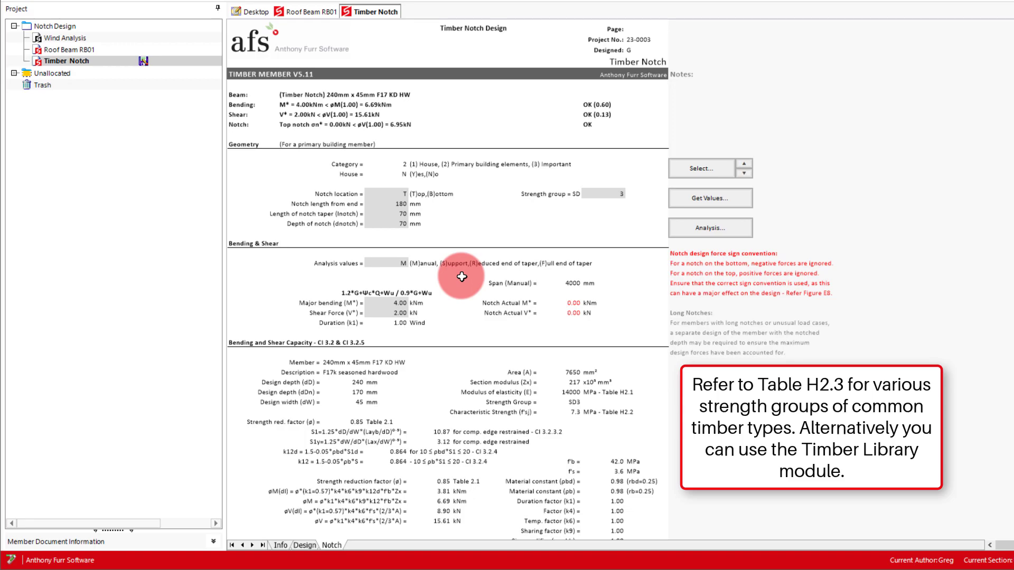
pyautogui.click(613, 194)
pyautogui.click(630, 193)
pyautogui.click(600, 227)
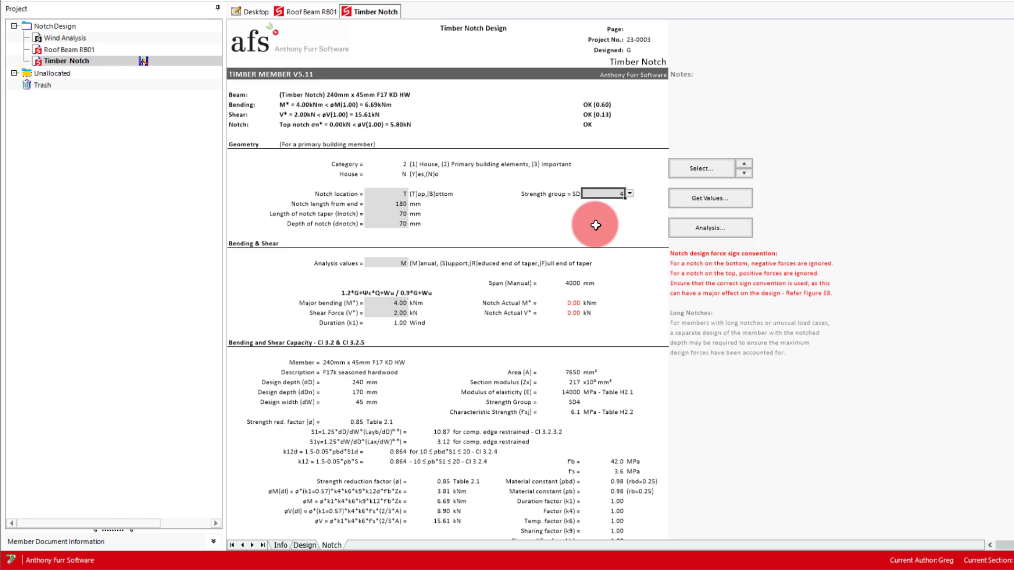
# Step: Change the notch length from end from 180 to 200 mm and set the notch depth to 120 mm
pyautogui.click(394, 204)
pyautogui.press('Delete')
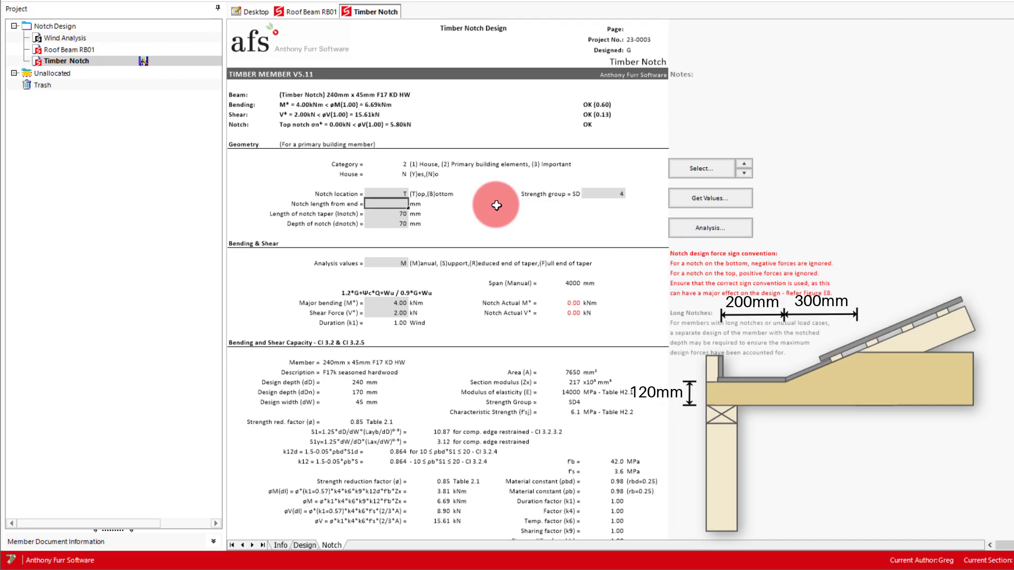
pyautogui.write('200')
pyautogui.press('Return')
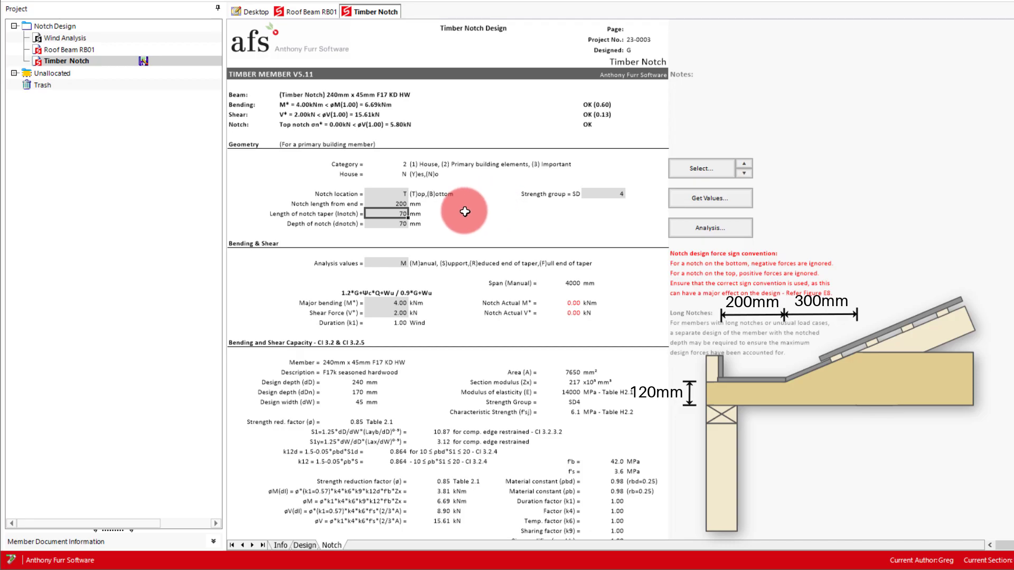
pyautogui.click(390, 223)
pyautogui.write('120')
pyautogui.press('Return')
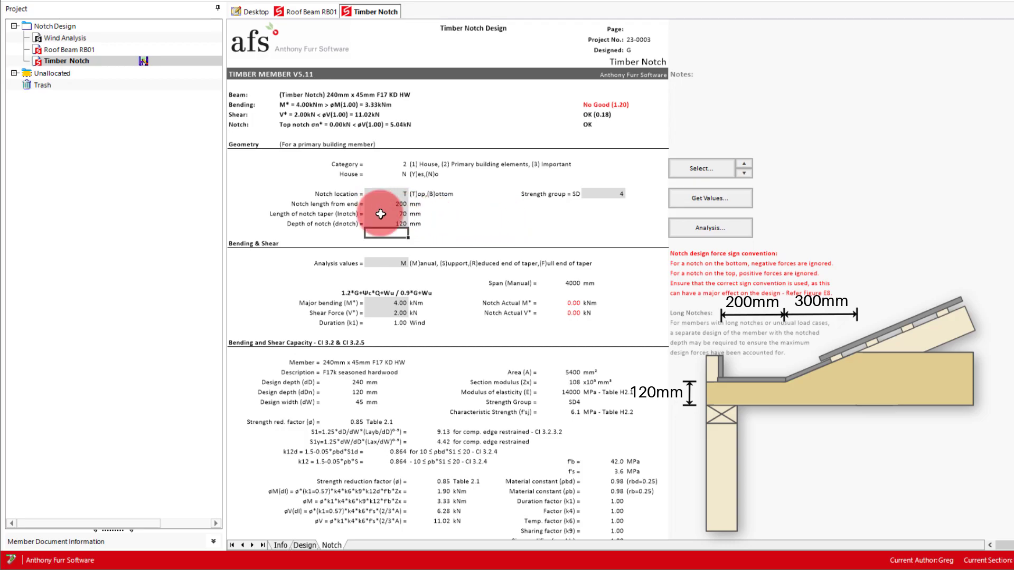
pyautogui.click(398, 214)
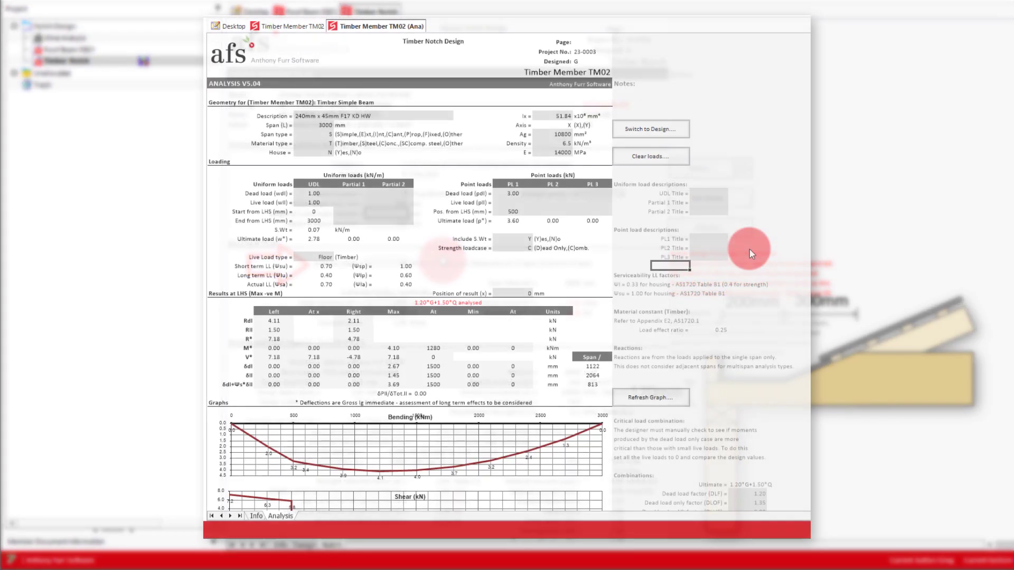
# Step: On TM02, set Analysis values to S (support) and fetch the support forces
pyautogui.click(661, 132)
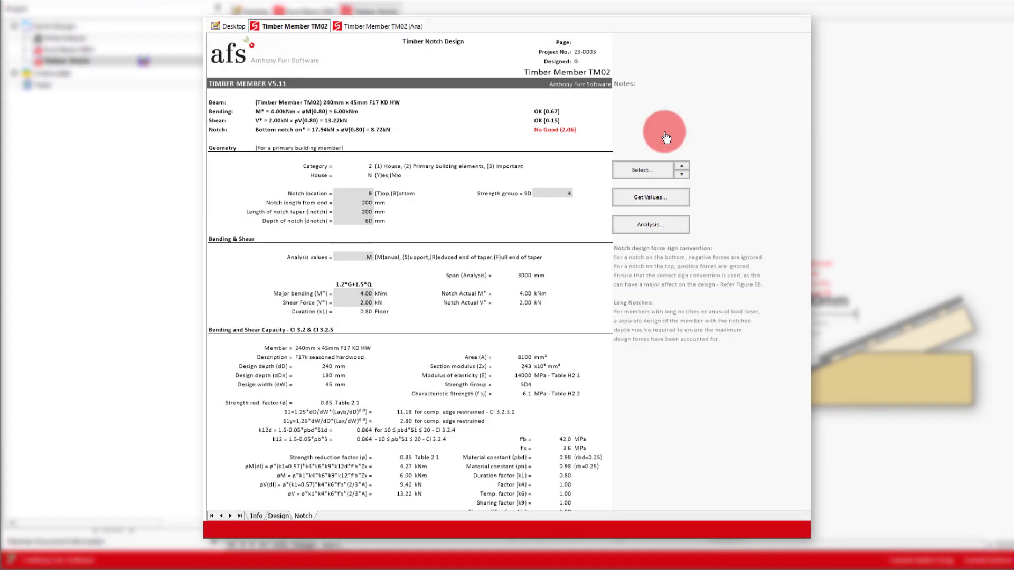
pyautogui.click(373, 256)
pyautogui.click(378, 256)
pyautogui.click(371, 270)
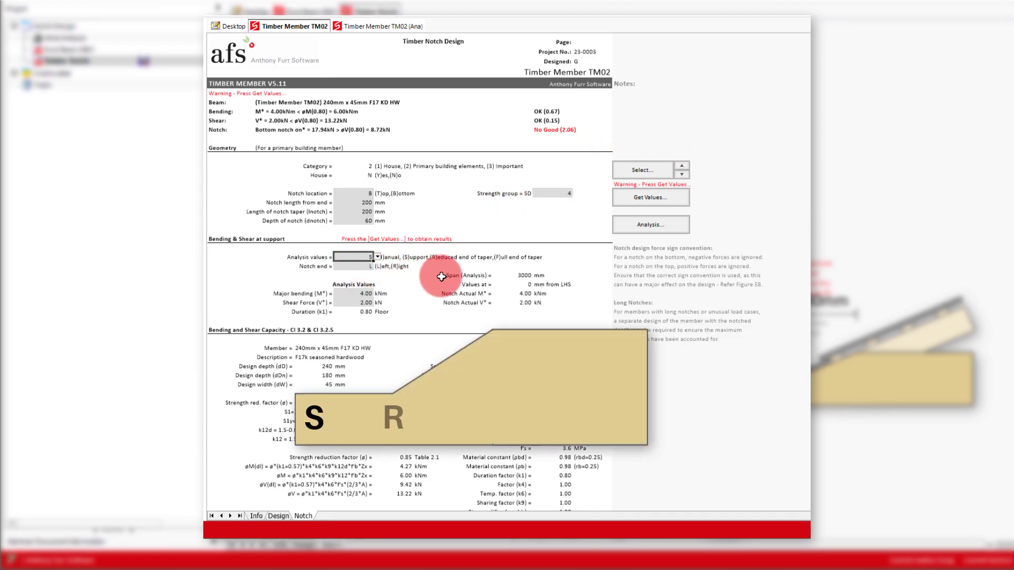
pyautogui.click(645, 199)
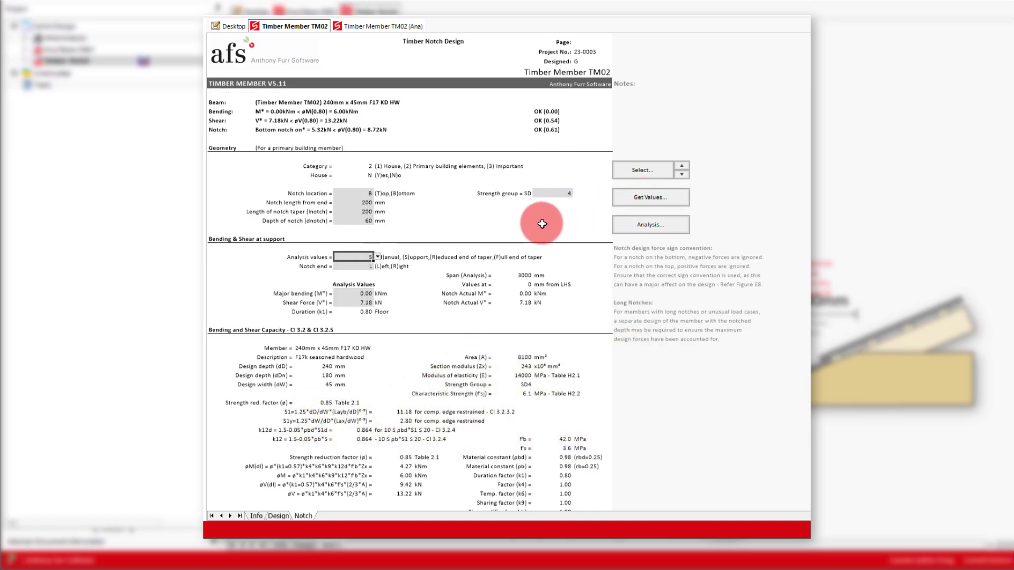
# Step: Set the notch end to R (right) and fetch the updated forces
pyautogui.click(370, 266)
pyautogui.click(377, 266)
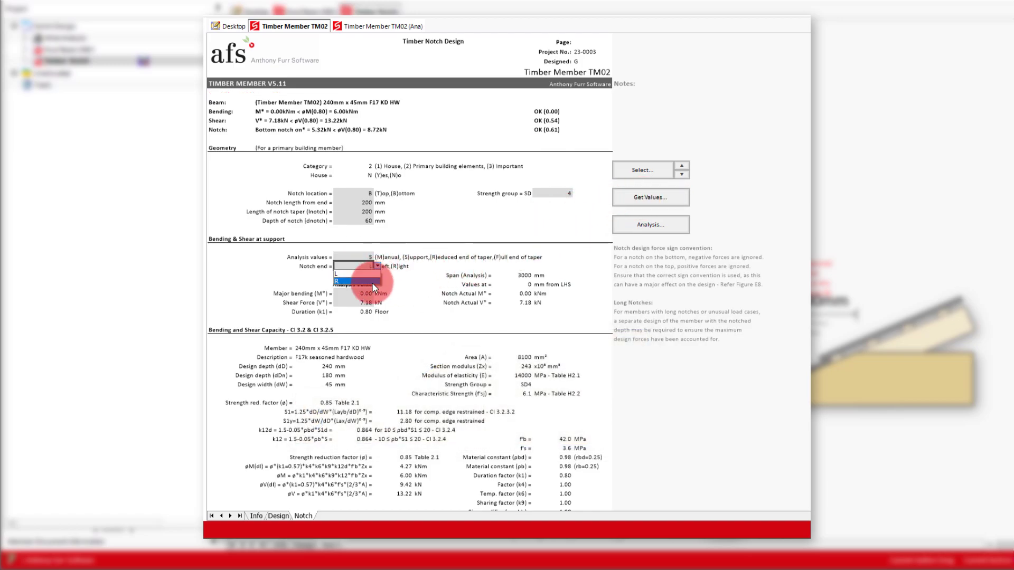
pyautogui.click(372, 283)
pyautogui.click(643, 198)
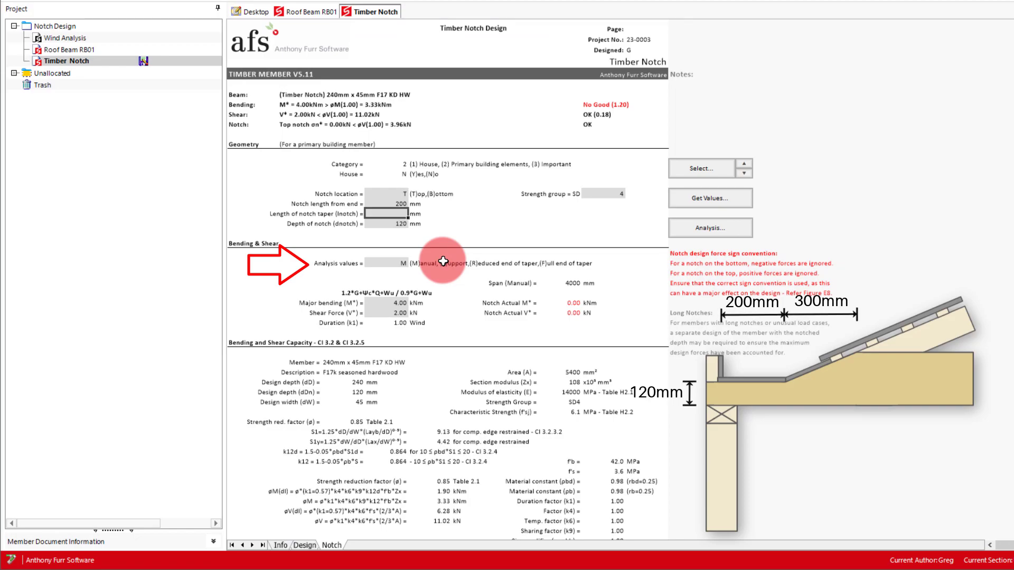
# Step: Using RB01's support reactions, enter the Timber Notch shear force as =-3.08+1.1*0.2 (-2.86 kN)
pyautogui.click(326, 14)
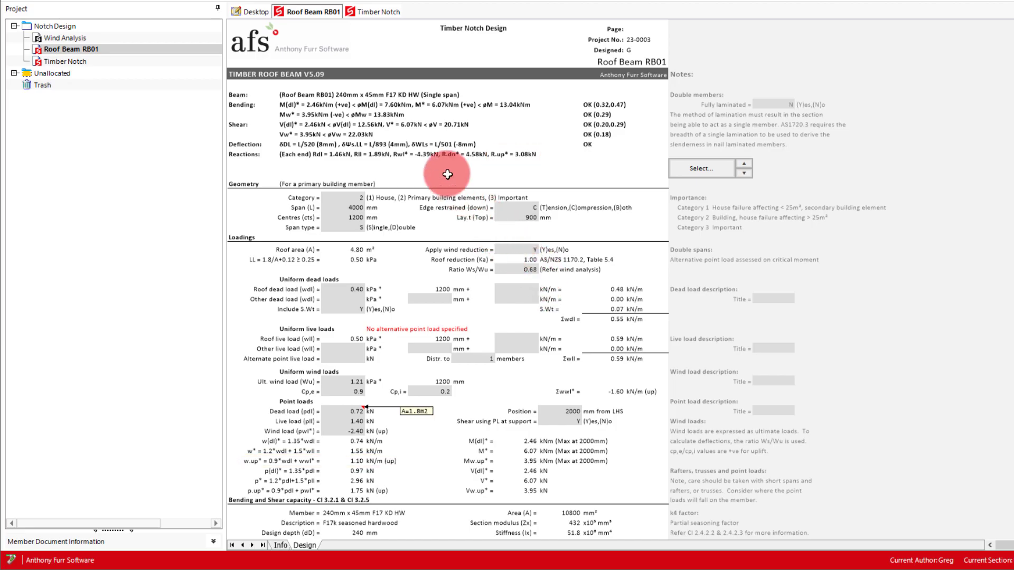
pyautogui.click(383, 12)
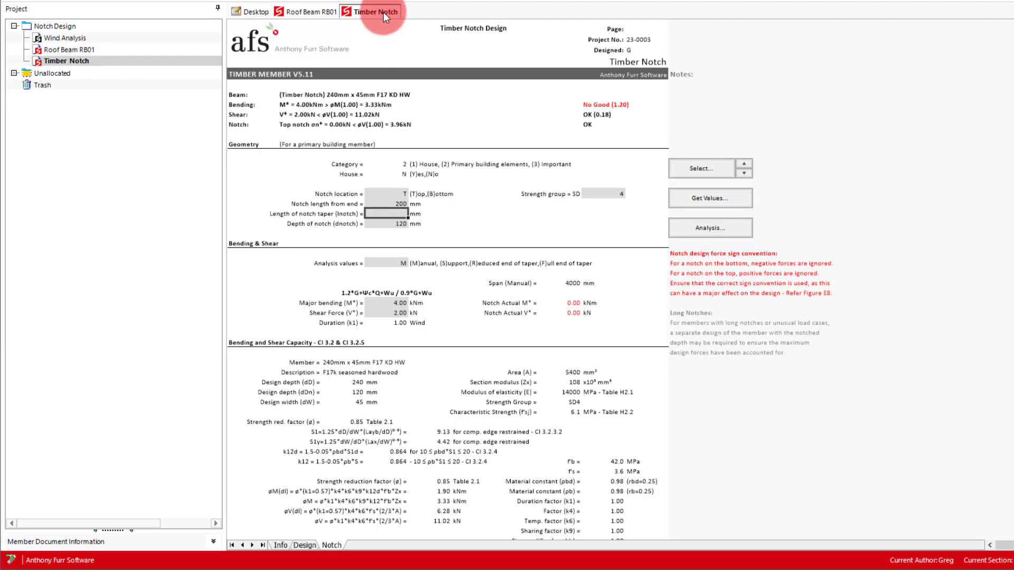
pyautogui.click(394, 313)
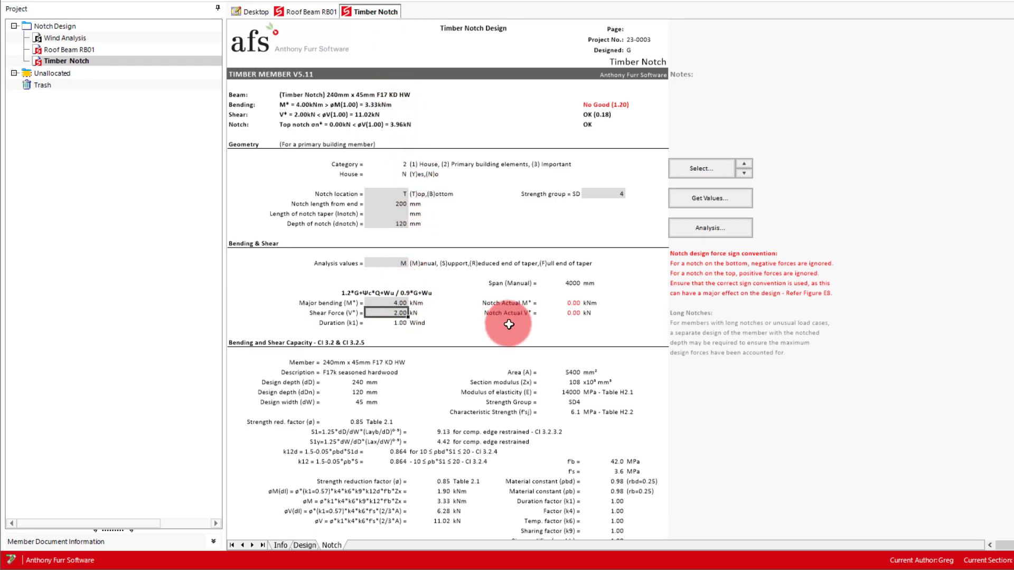
pyautogui.write('=-3.08')
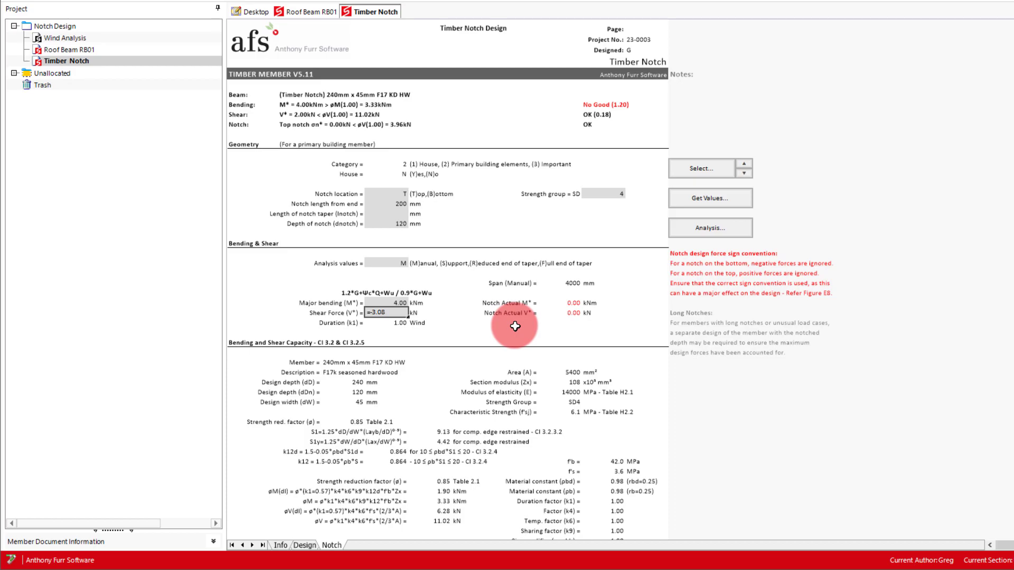
pyautogui.write('+1.1*0.2')
pyautogui.press('Return')
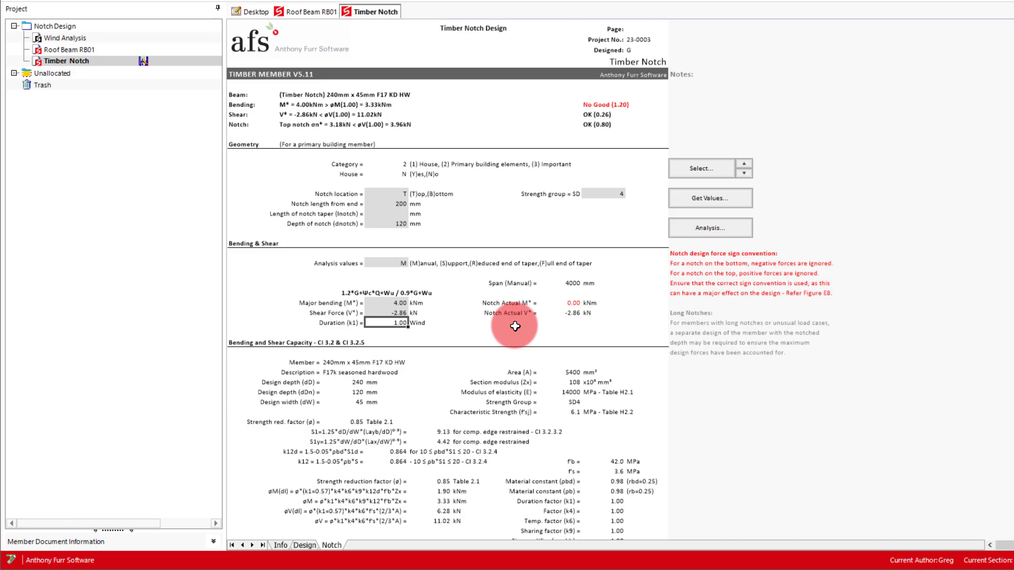
# Step: Enter the major bending M* as =-3.08*0.2+1.1*0.2*2/2, giving -0.59 kNm
pyautogui.click(393, 303)
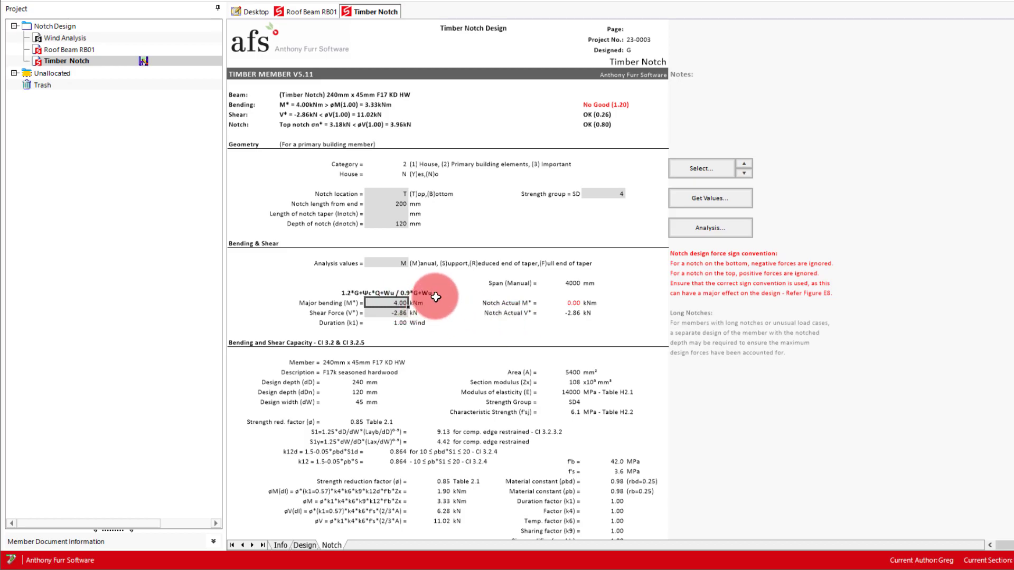
pyautogui.write('=-3.08*0.2+1.1')
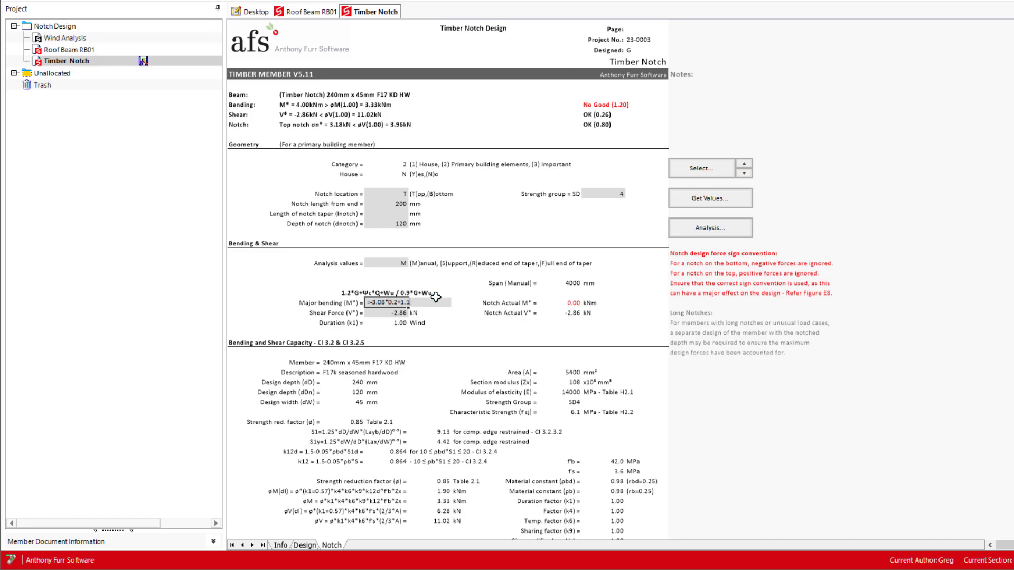
pyautogui.write('*0.2*2/2')
pyautogui.press('Return')
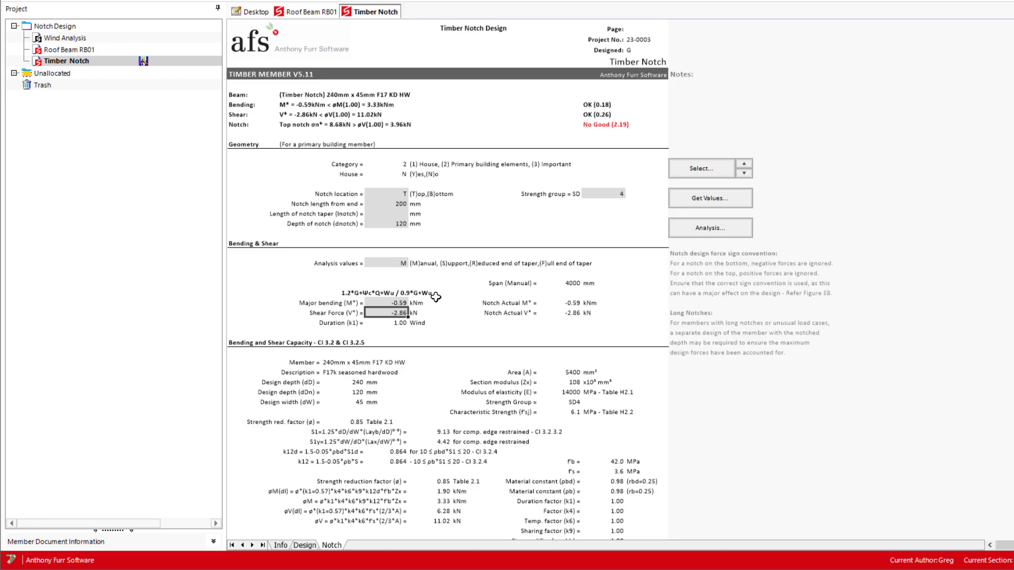
# Step: Review the Notched beams E9 section, then set the notch taper length to 300 mm
pyautogui.scroll(-3, 702, 337)
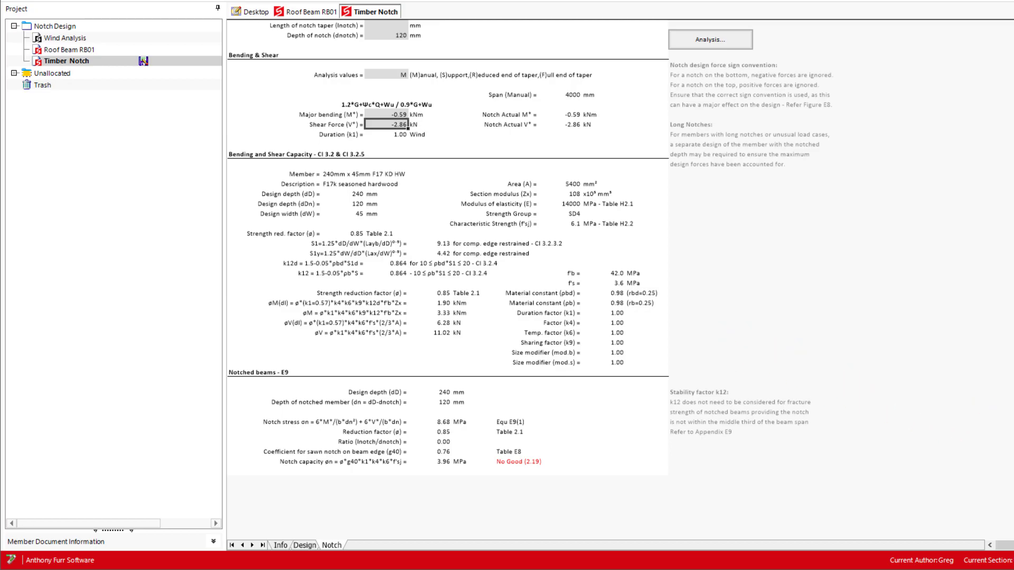
pyautogui.scroll(5, 991, 315)
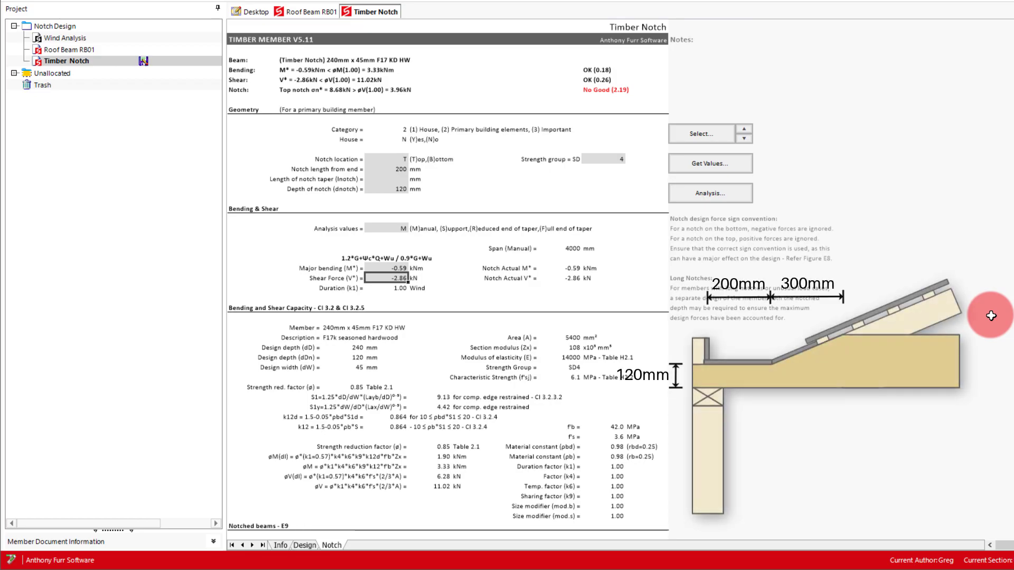
pyautogui.click(396, 179)
pyautogui.write('3')
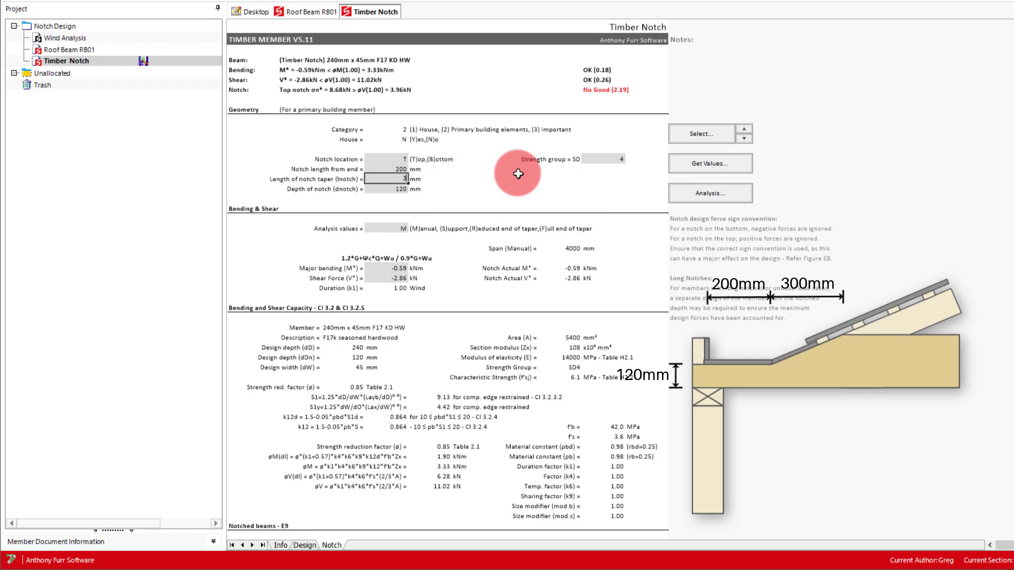
pyautogui.write('00')
pyautogui.press('Return')
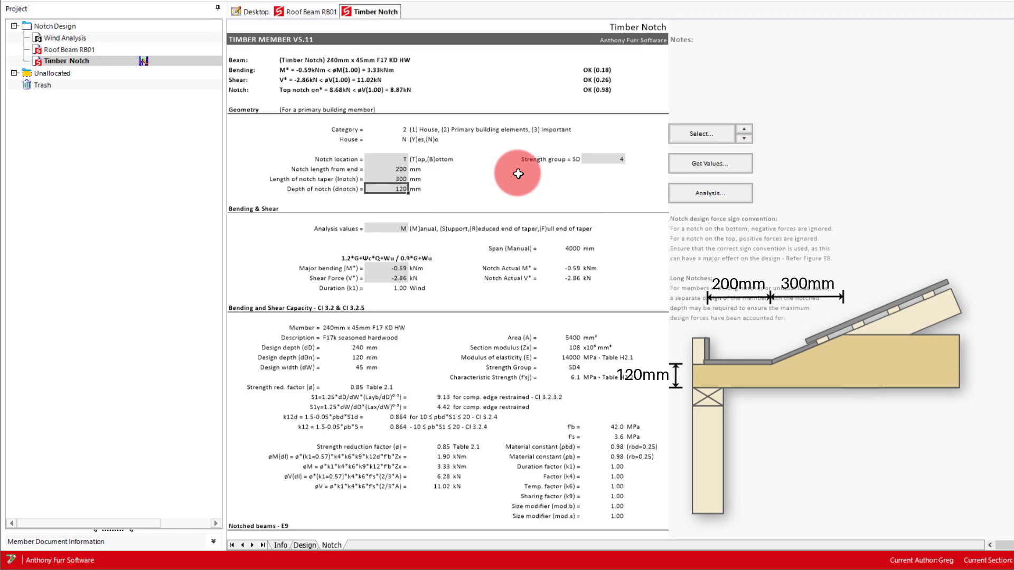